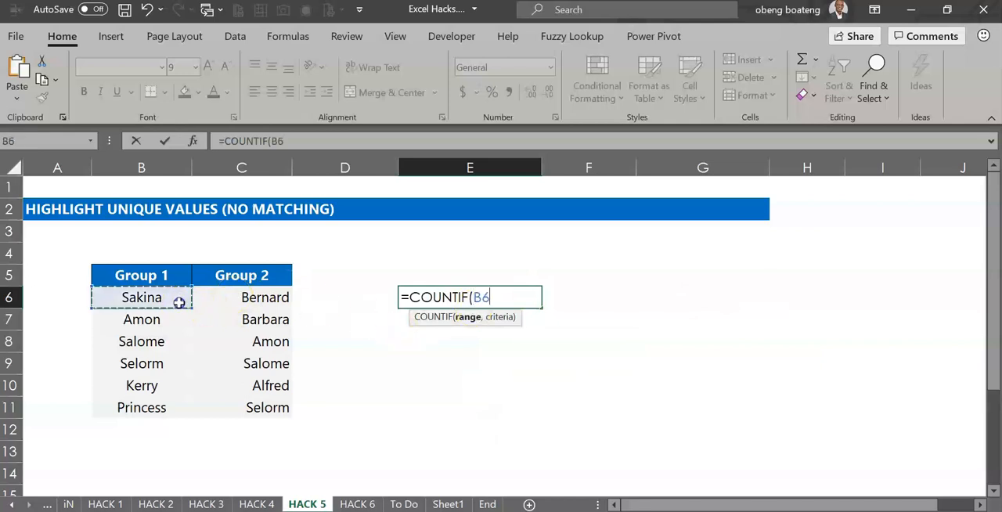
- Complete the formula in E6 as =COUNTIF($B$6:$B$11,C6) with the Group 1 range made absolute
left_click_drag(178, 302, 176, 345)
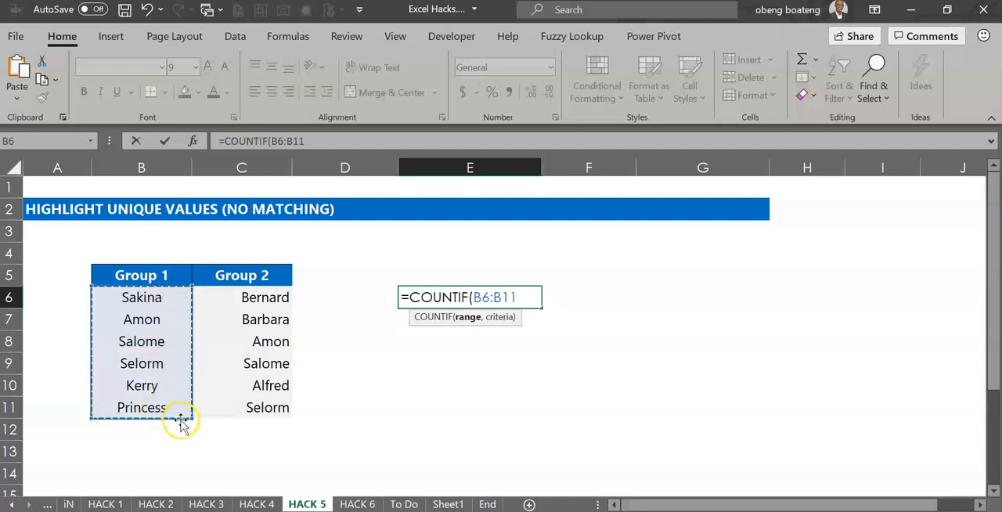
key("F4")
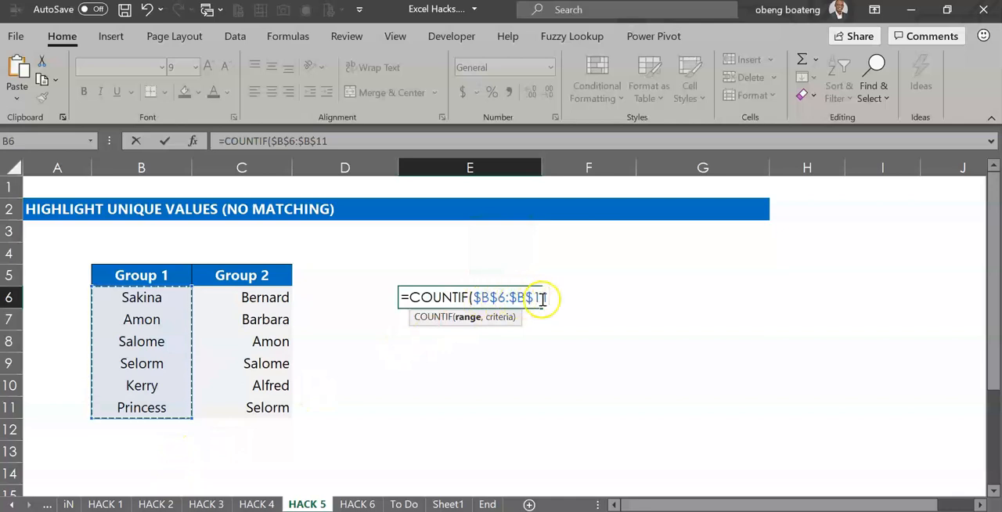
type(",")
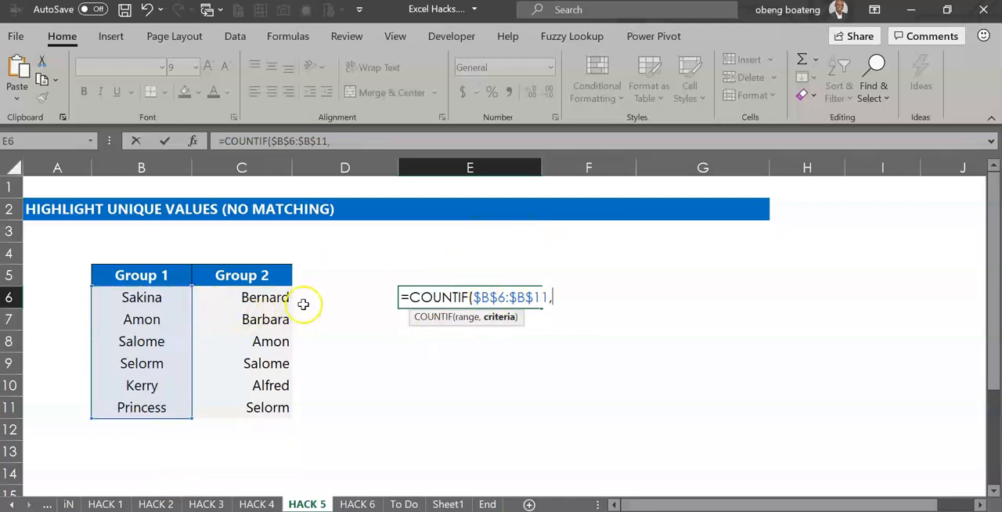
left_click(258, 298)
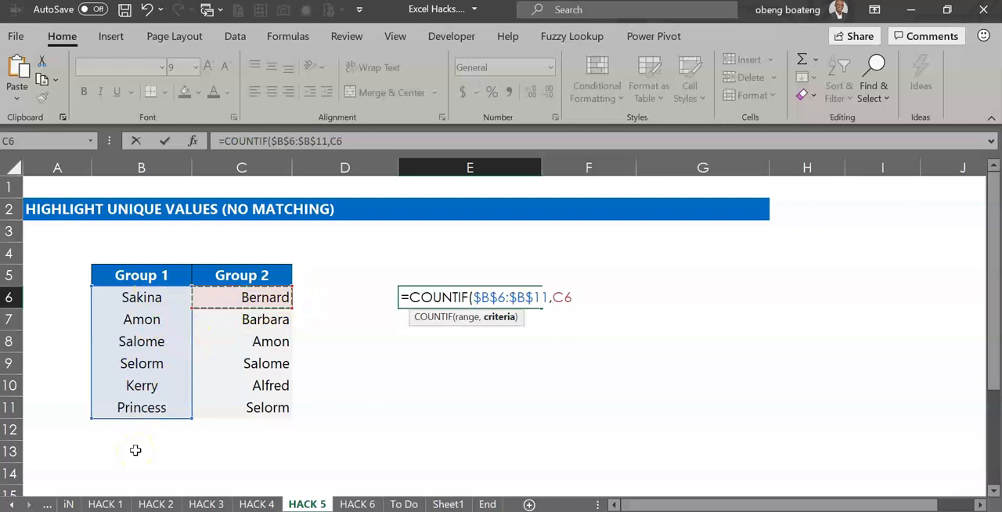
type(")")
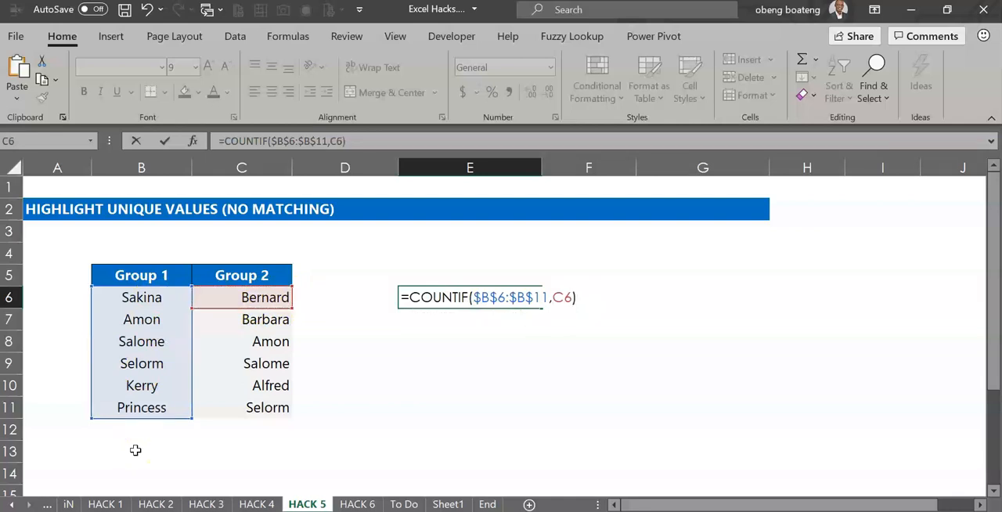
key("Return")
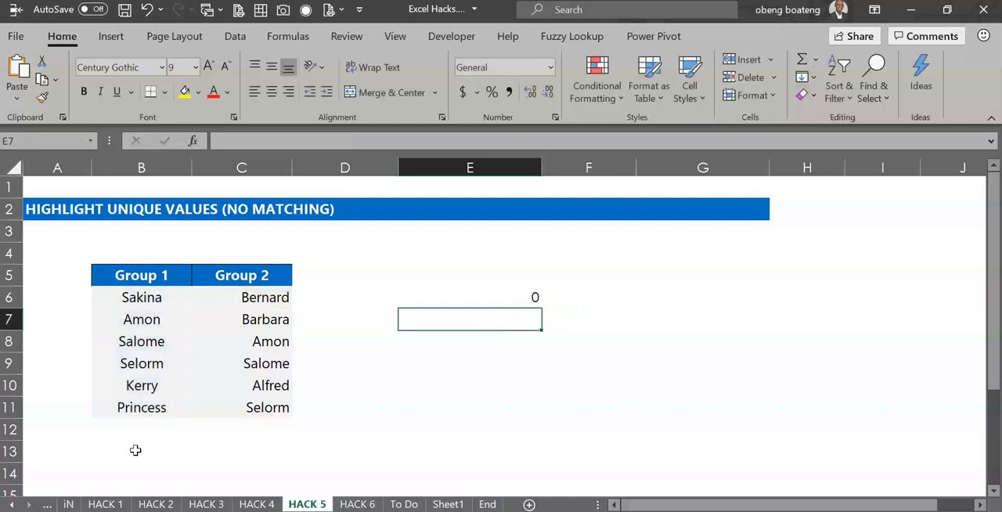
- Append =0 to the COUNTIF formula in E6
double_click(470, 301)
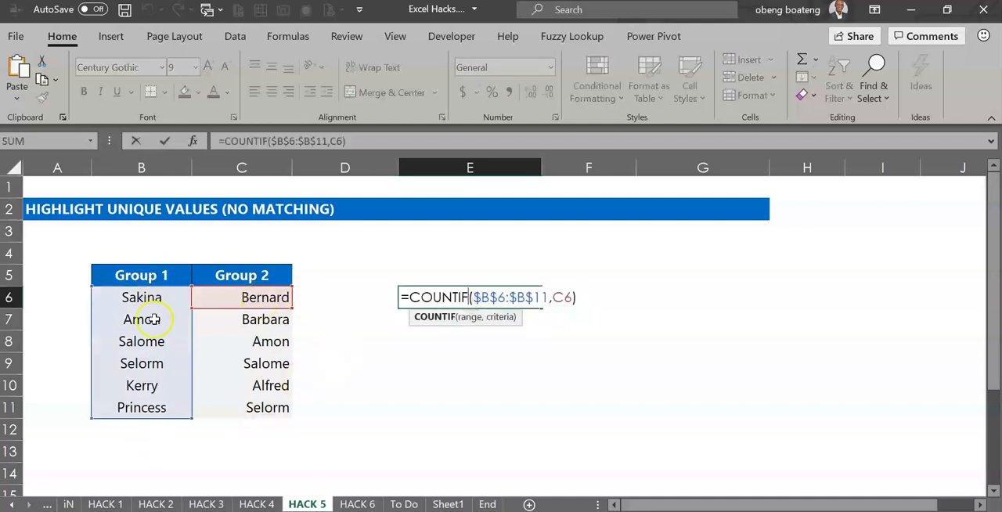
left_click(393, 141)
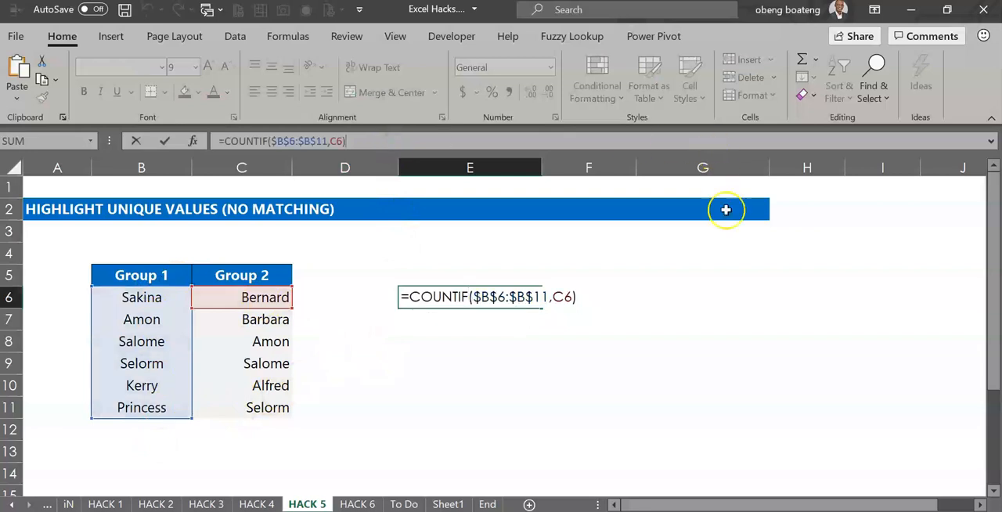
type("=0")
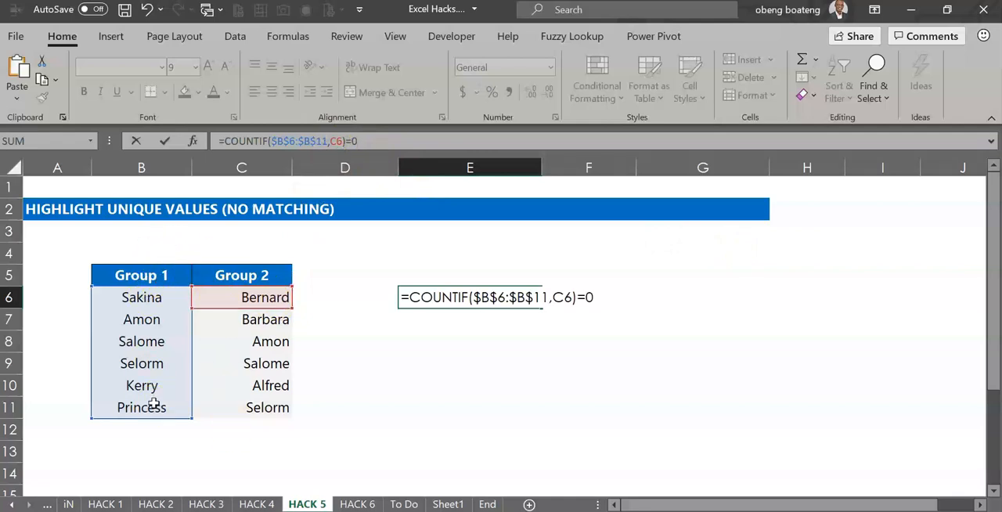
key("Return")
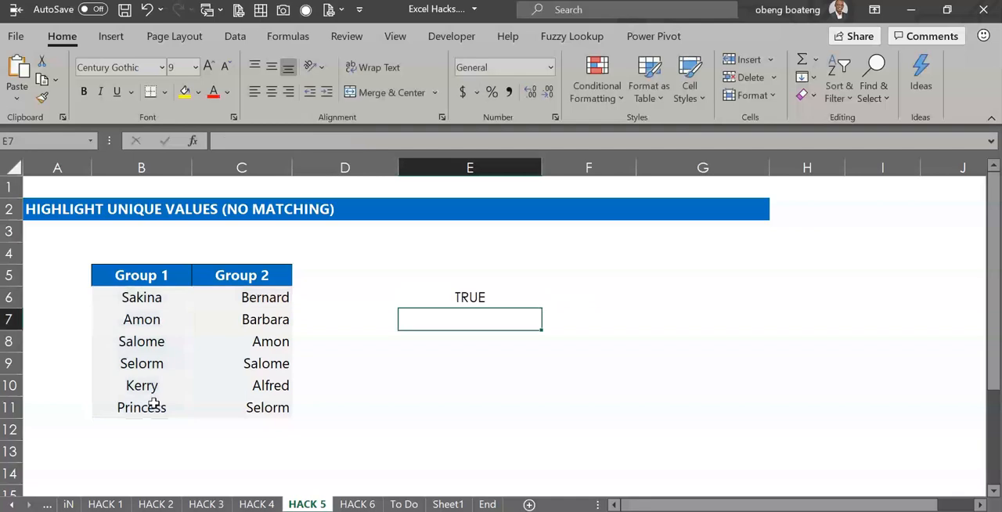
- Fill the E6 formula down through E11
double_click(481, 293)
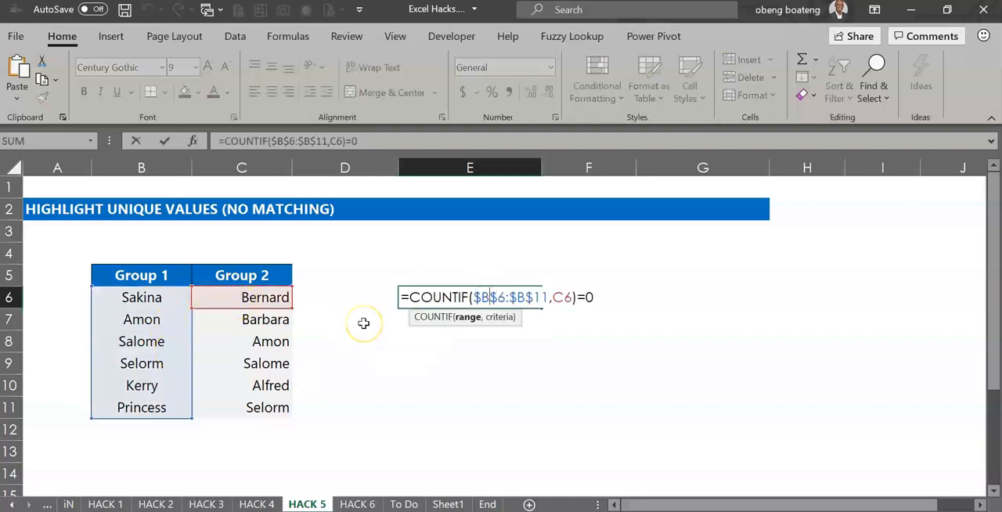
key("Escape")
left_click(446, 297)
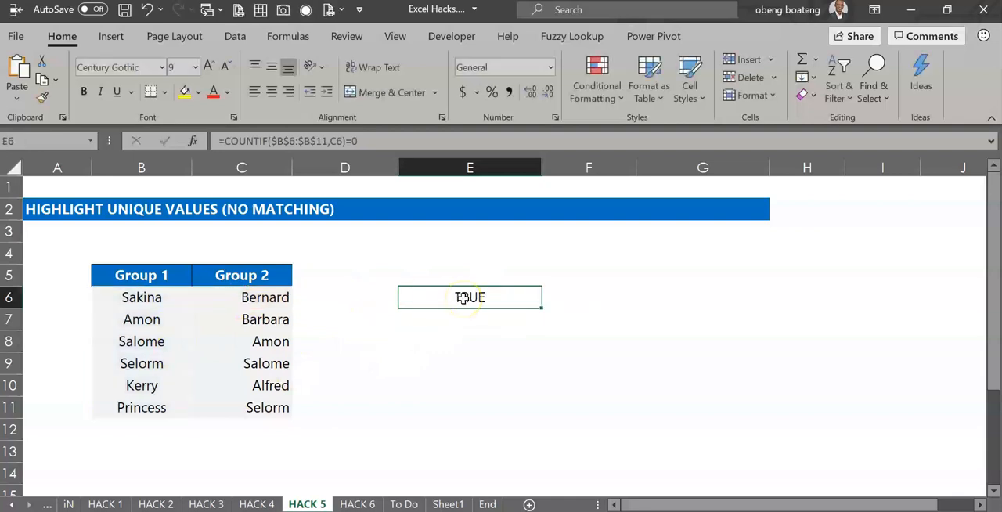
left_click_drag(541, 308, 538, 419)
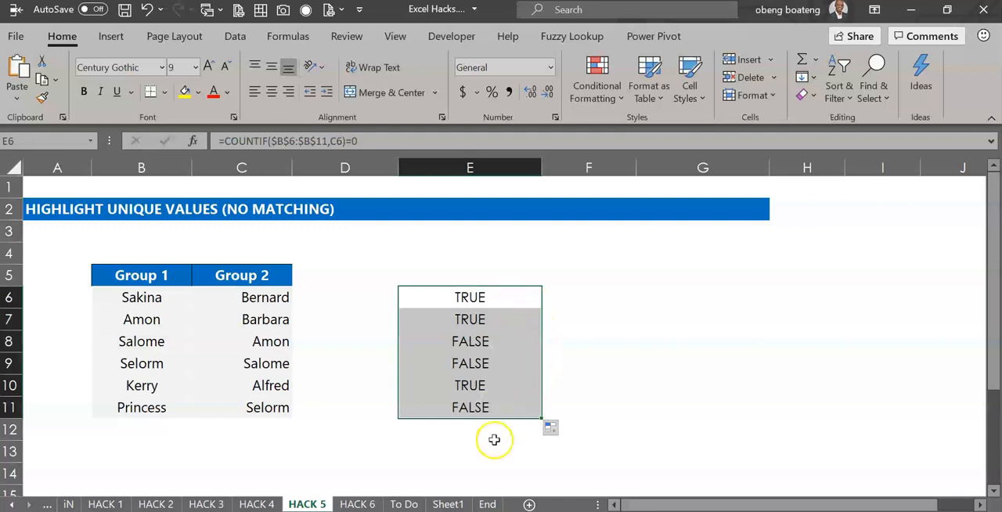
- Copy the full formula text from cell E6
left_click(496, 295)
double_click(496, 295)
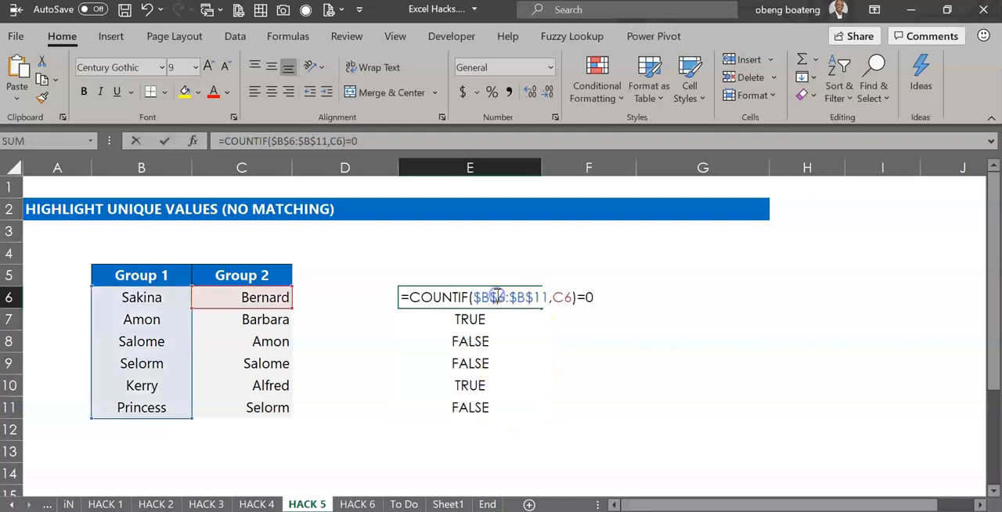
left_click_drag(603, 296, 405, 298)
key("ctrl+c")
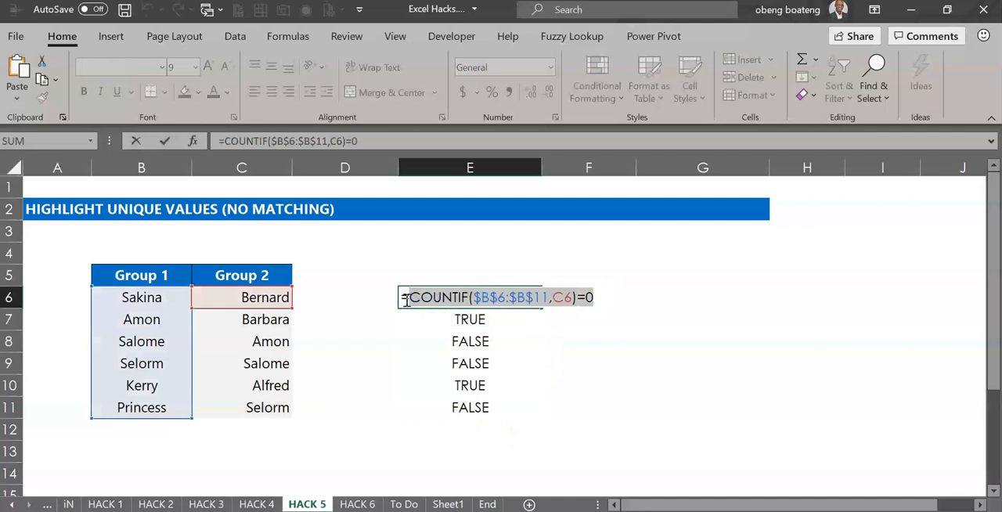
key("Escape")
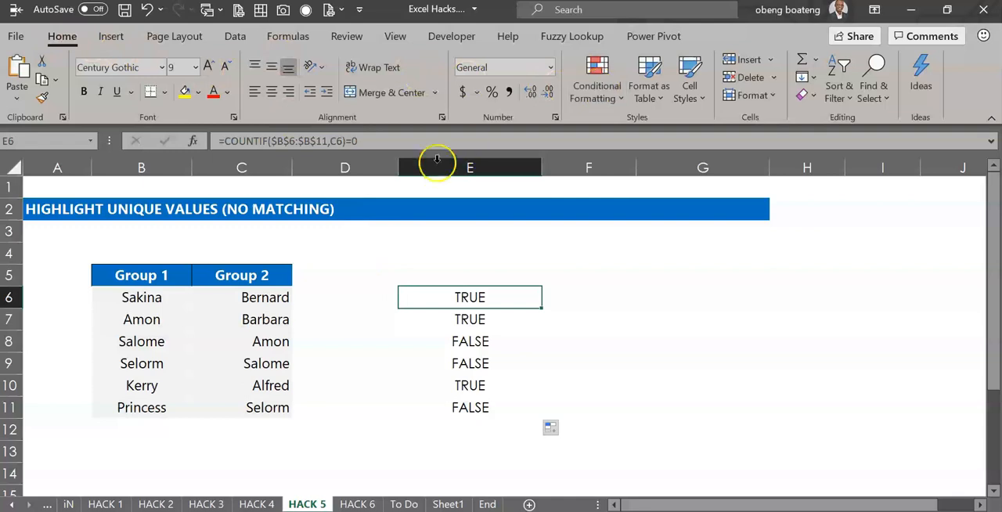
- Create a formula-based conditional formatting rule on C6:C11 using =COUNTIF($B$6:$B$11,C6)=0
left_click_drag(263, 295, 260, 408)
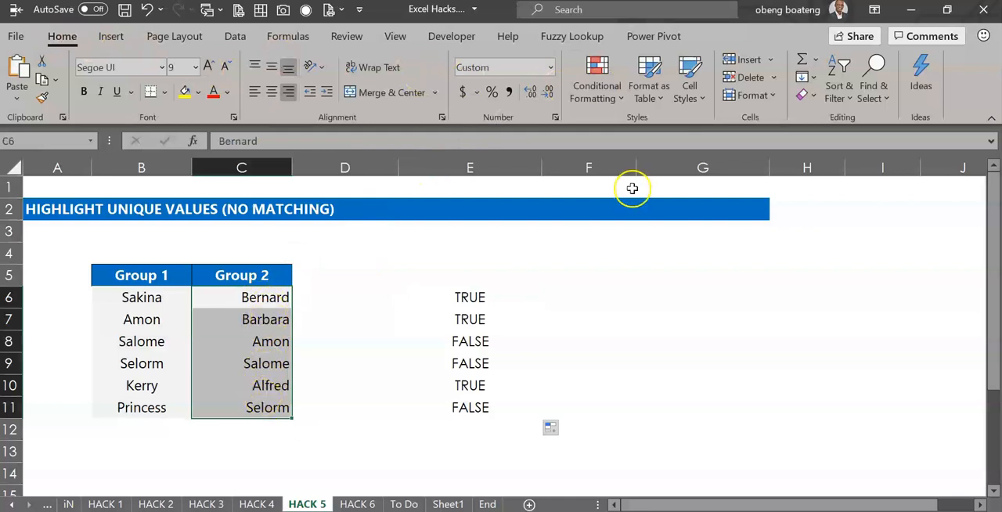
left_click(597, 99)
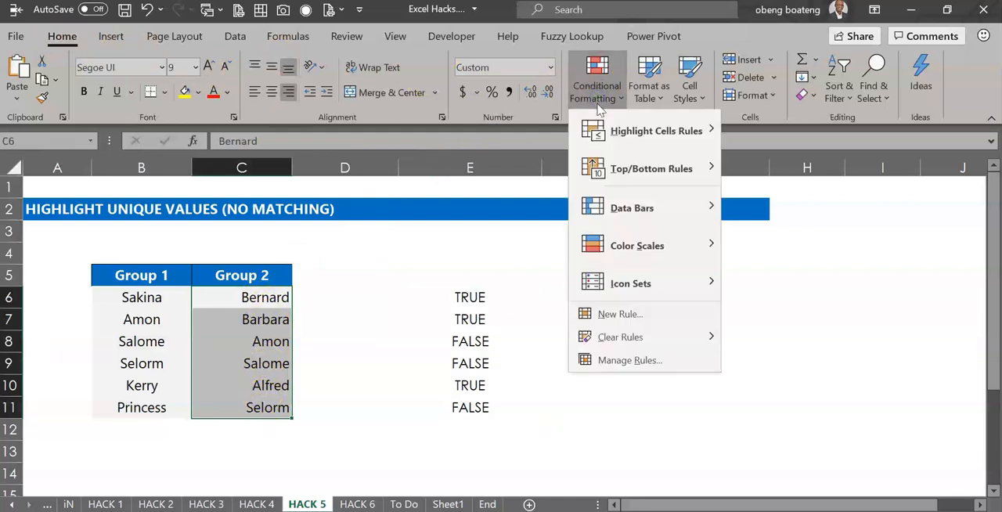
left_click(619, 315)
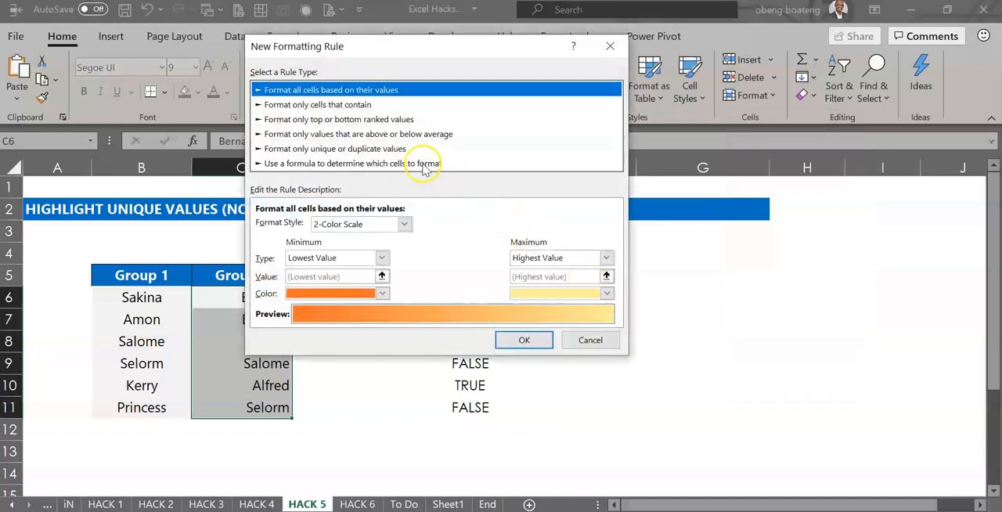
left_click(423, 165)
left_click(435, 171)
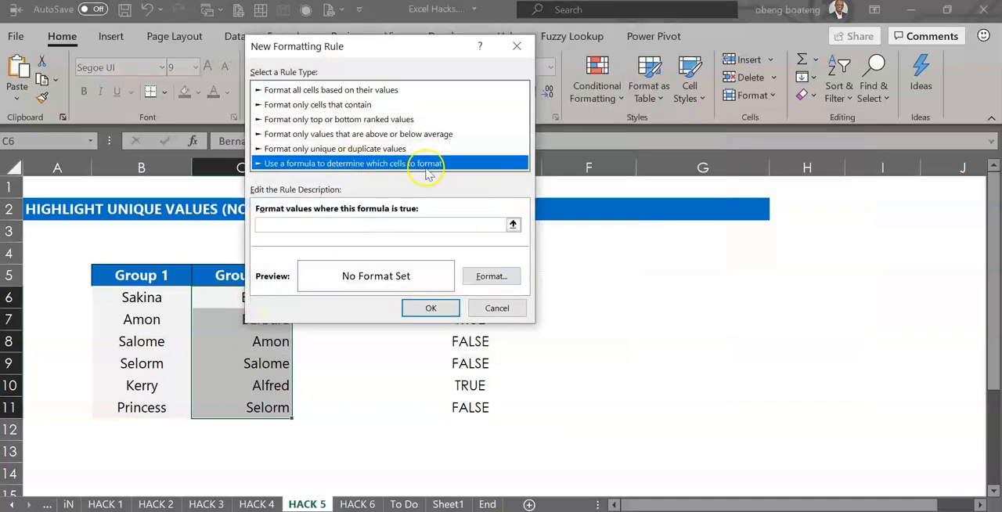
left_click(430, 225)
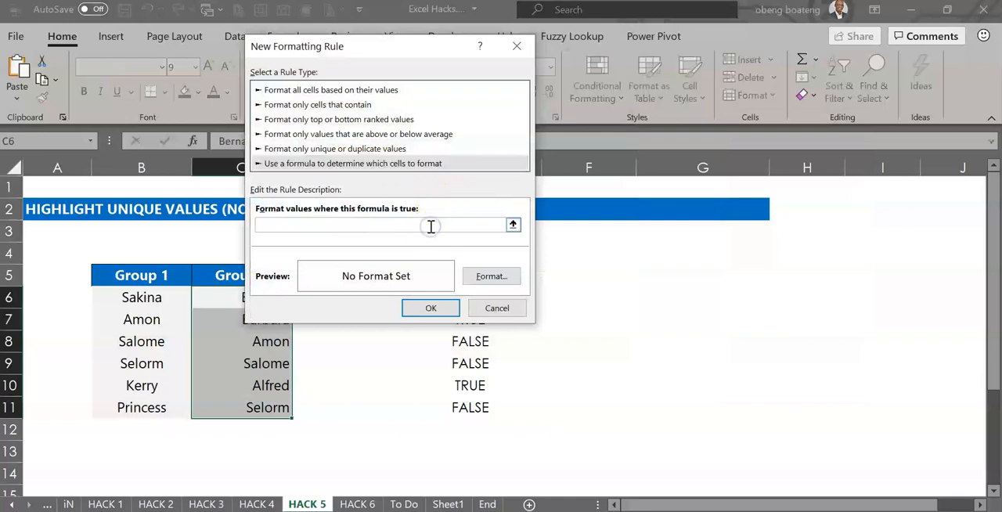
type("=")
key("ctrl+v")
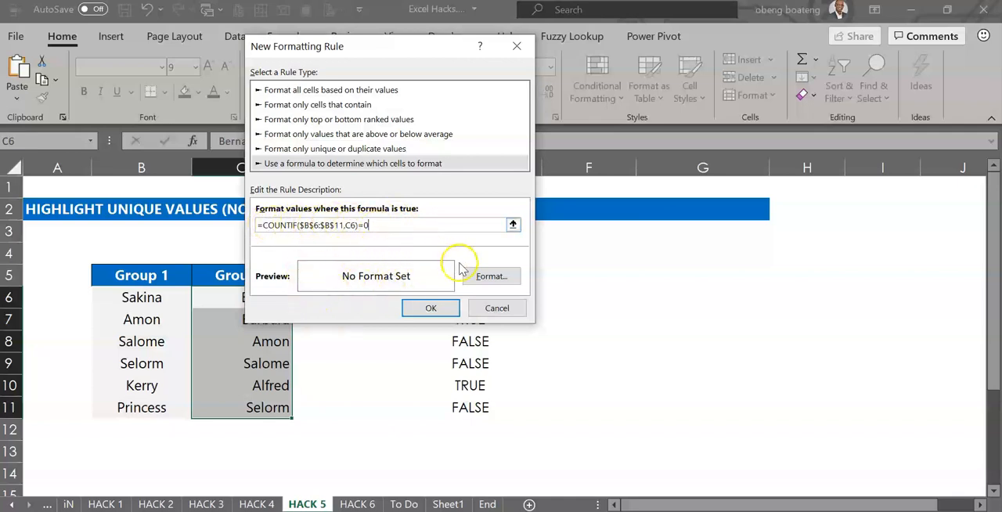
- Give the rule a light orange background fill and apply it
left_click(473, 280)
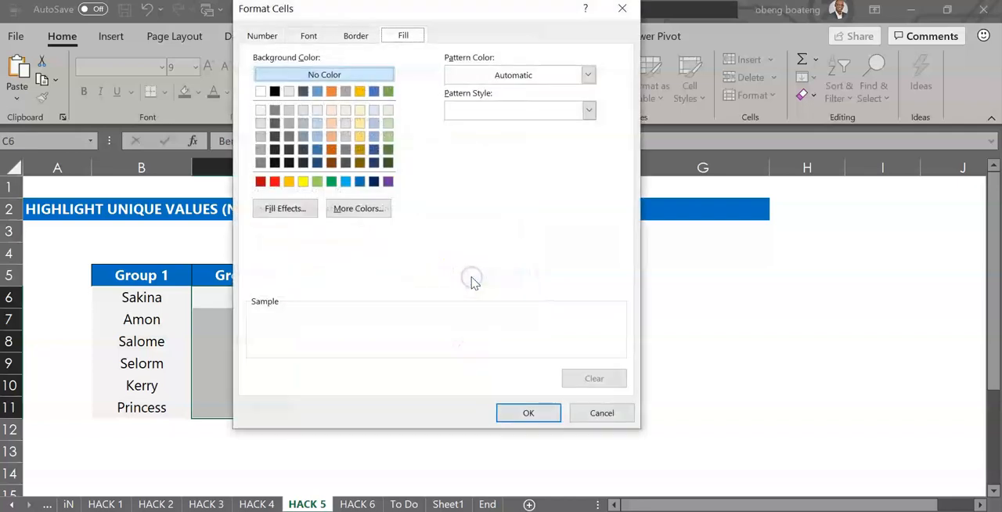
left_click(332, 111)
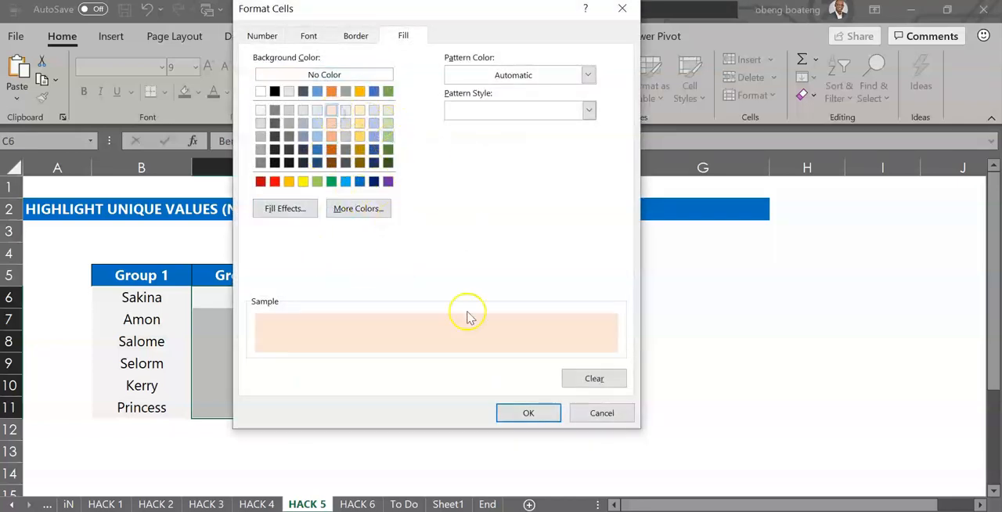
left_click(514, 413)
left_click(438, 309)
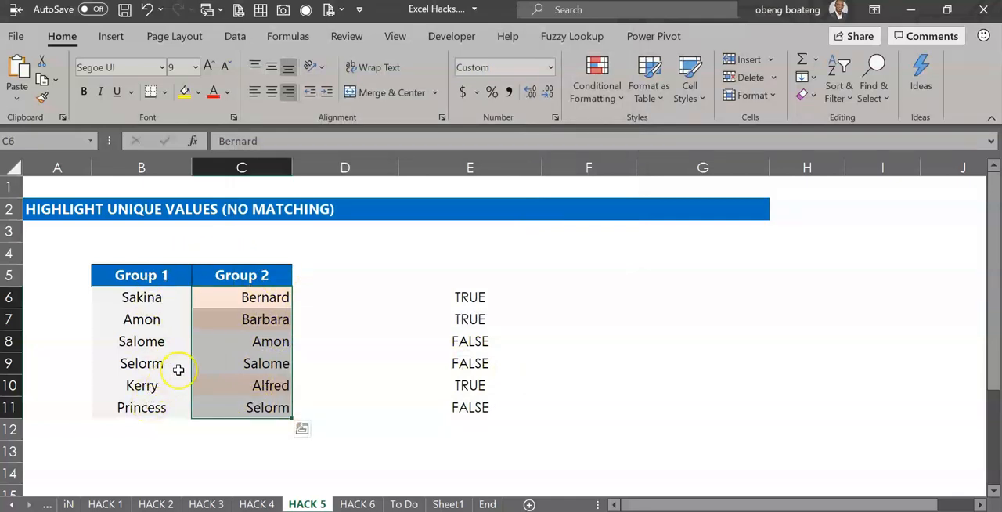
- Change the E6 formula to =COUNTIF($C$6:$C$11,B6)=0 by moving its range and criteria references
left_click(407, 297)
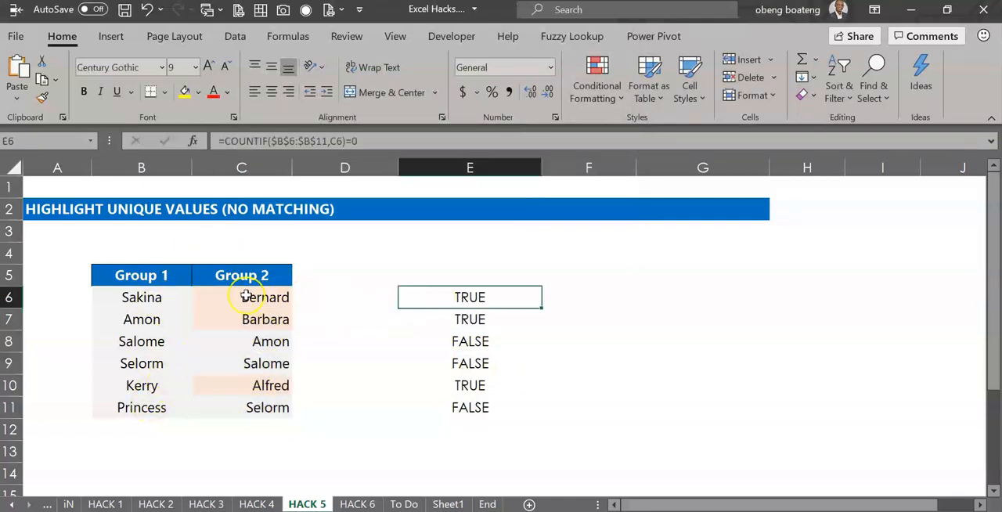
double_click(471, 298)
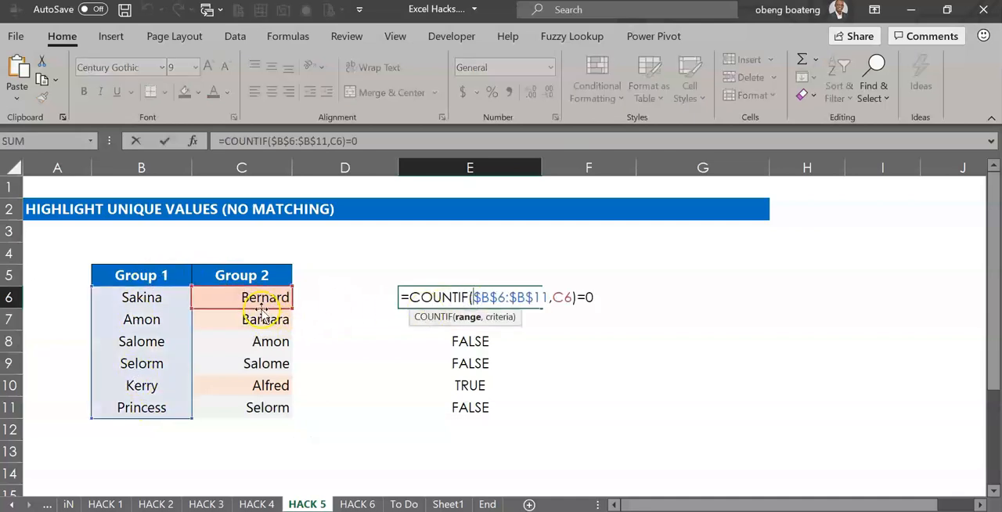
left_click_drag(258, 306, 148, 248)
left_click_drag(190, 298, 218, 299)
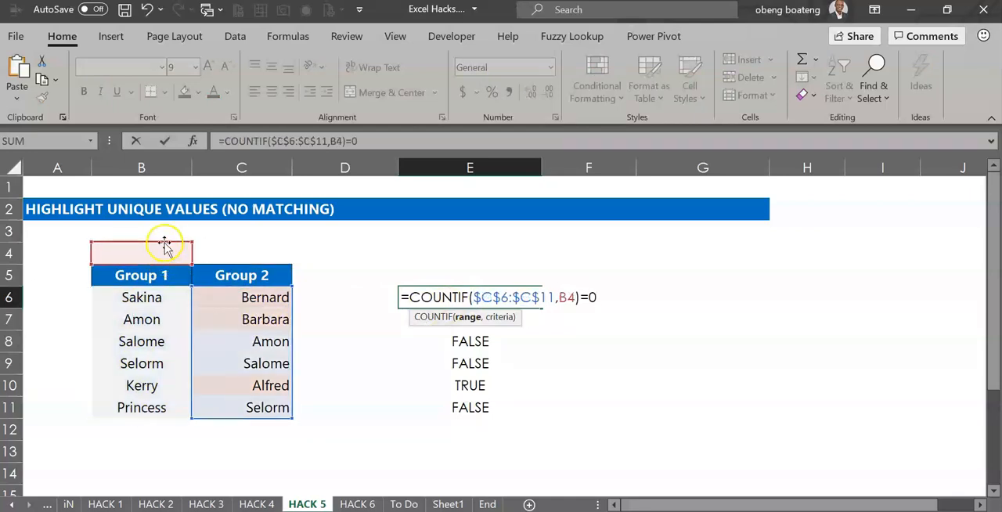
left_click_drag(156, 245, 158, 294)
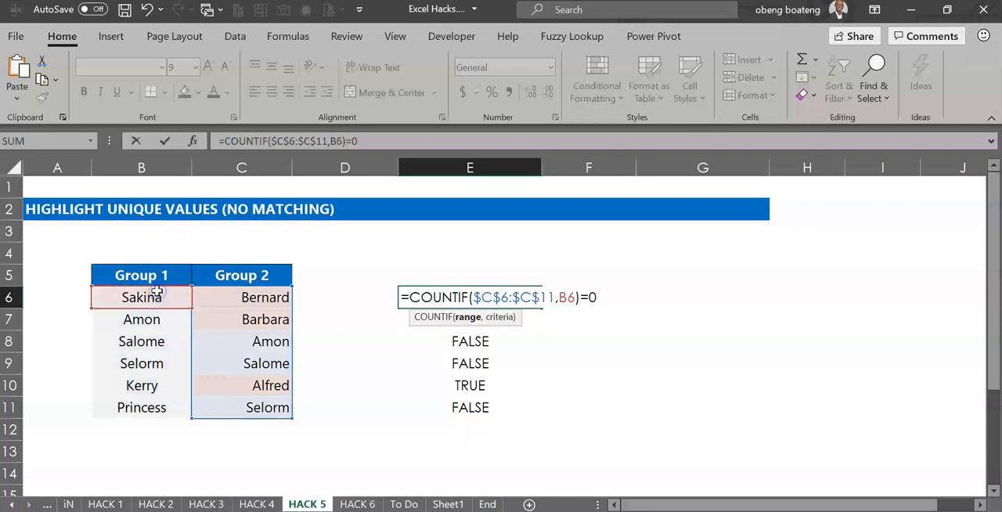
key("Return")
- Copy the updated formula text from cell E6
left_click(447, 290)
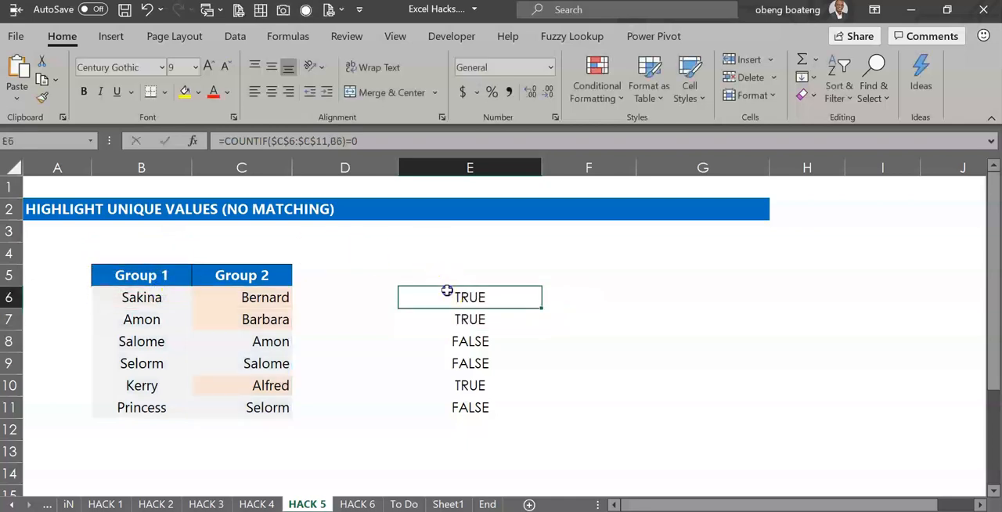
double_click(447, 290)
left_click_drag(599, 295, 415, 291)
key("ctrl+c")
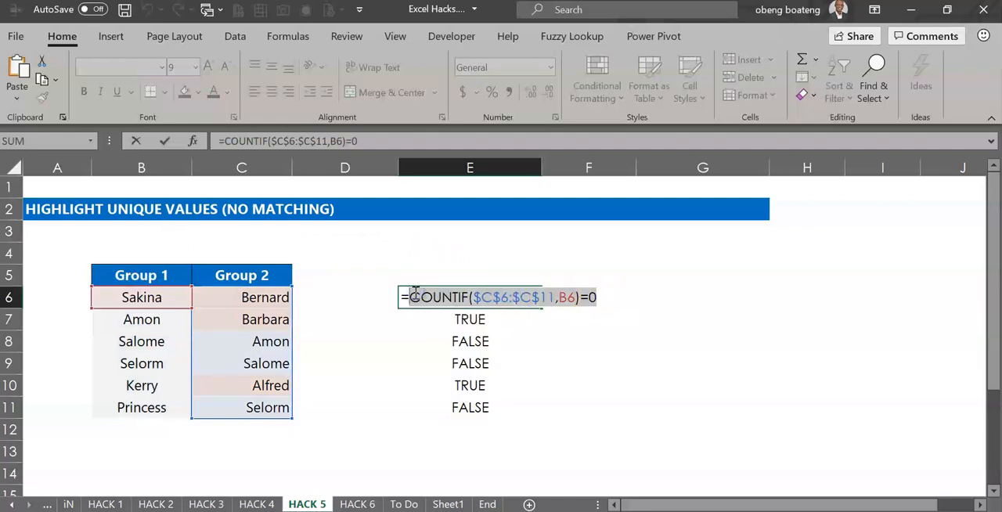
key("Escape")
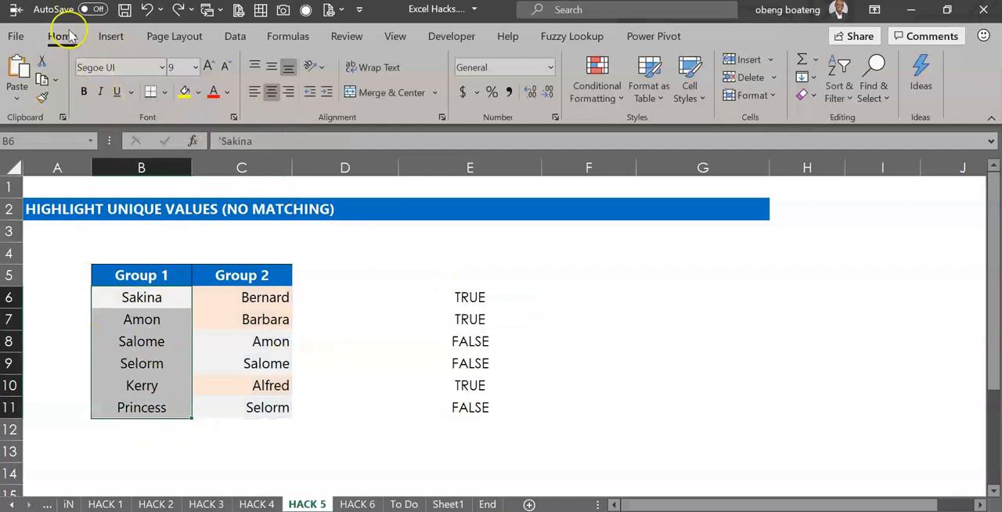
- Create a formula-based conditional formatting rule on B6:B11 using the pasted formula =COUNTIF($C$6:$C$11,B6)=0
left_click(595, 98)
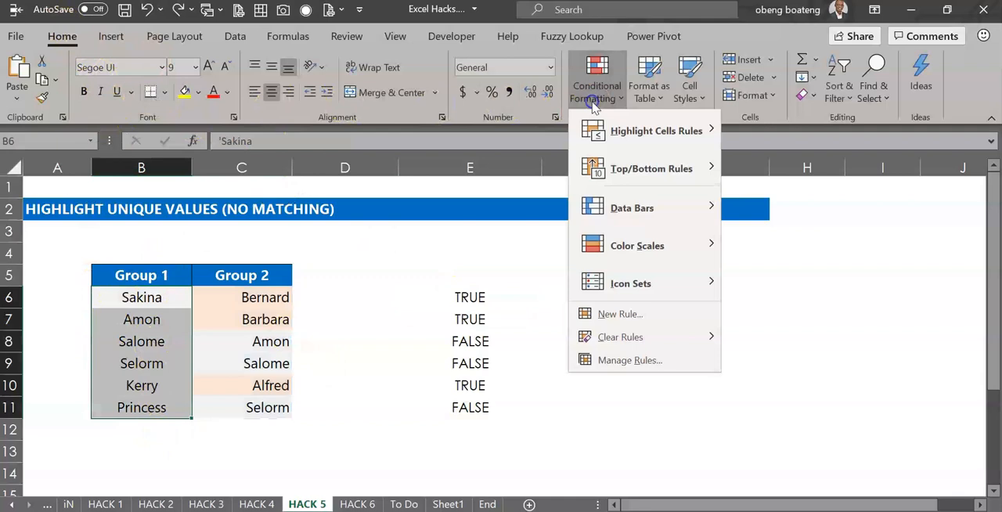
left_click(609, 314)
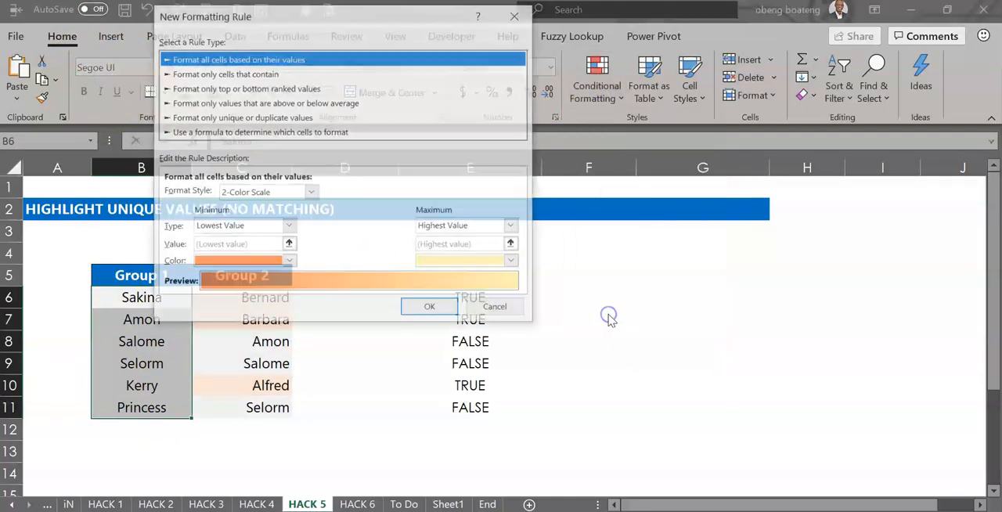
left_click(280, 132)
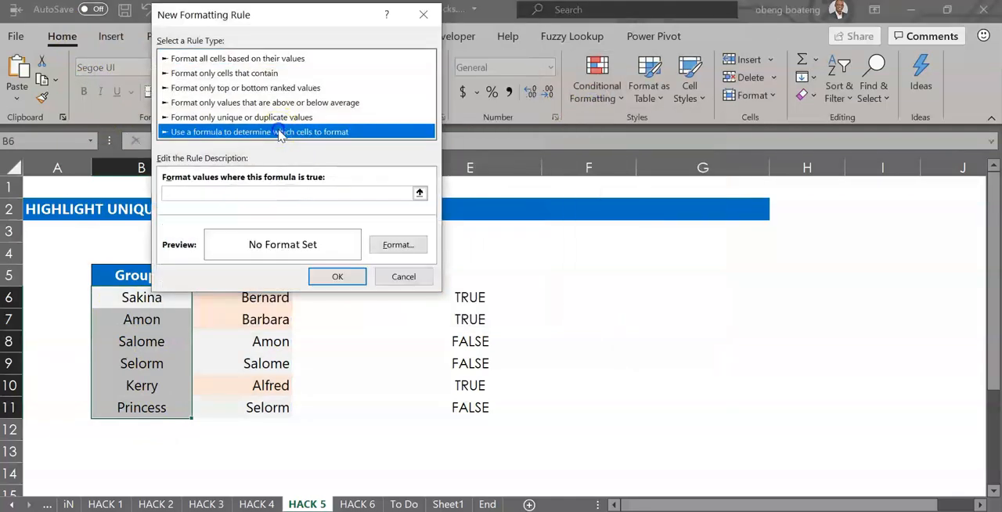
left_click(332, 192)
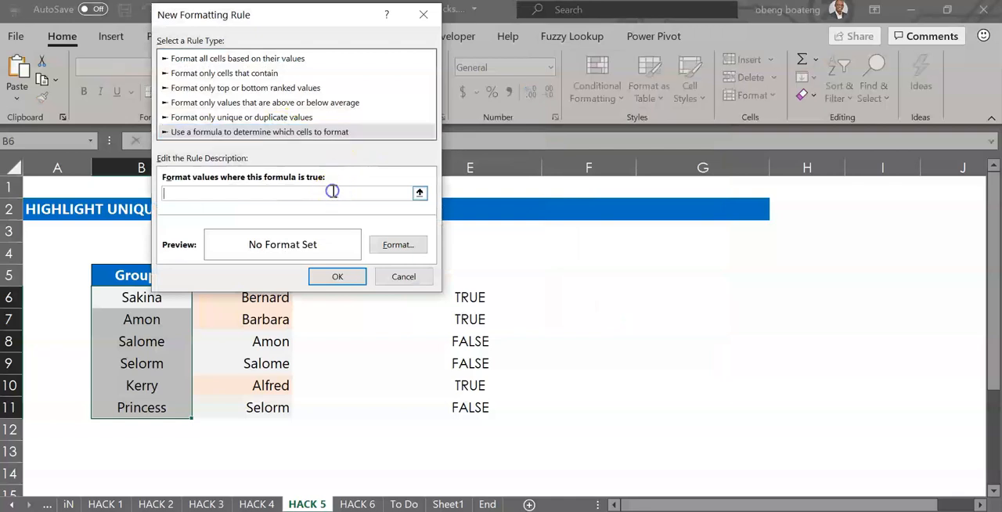
type("=")
key("ctrl+v")
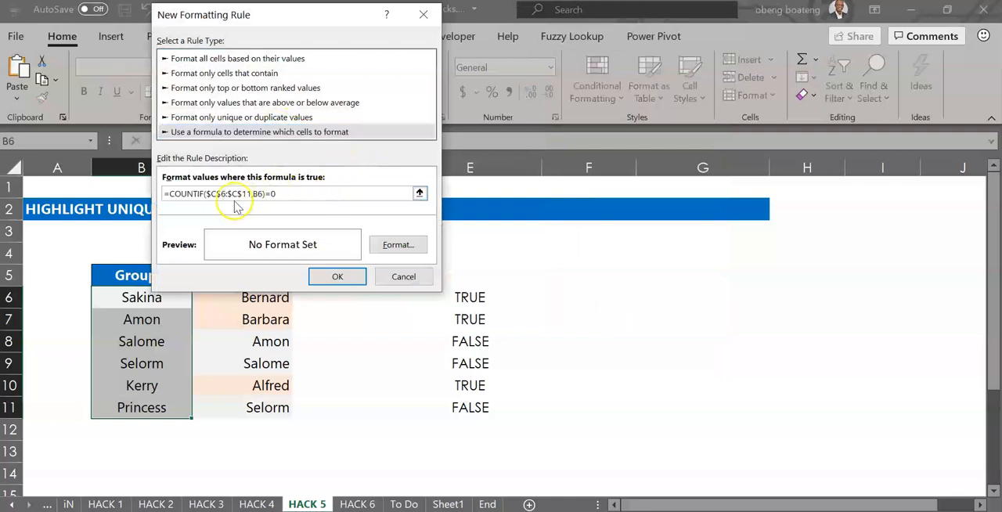
- Give the rule a light yellow background fill and apply it
left_click(399, 245)
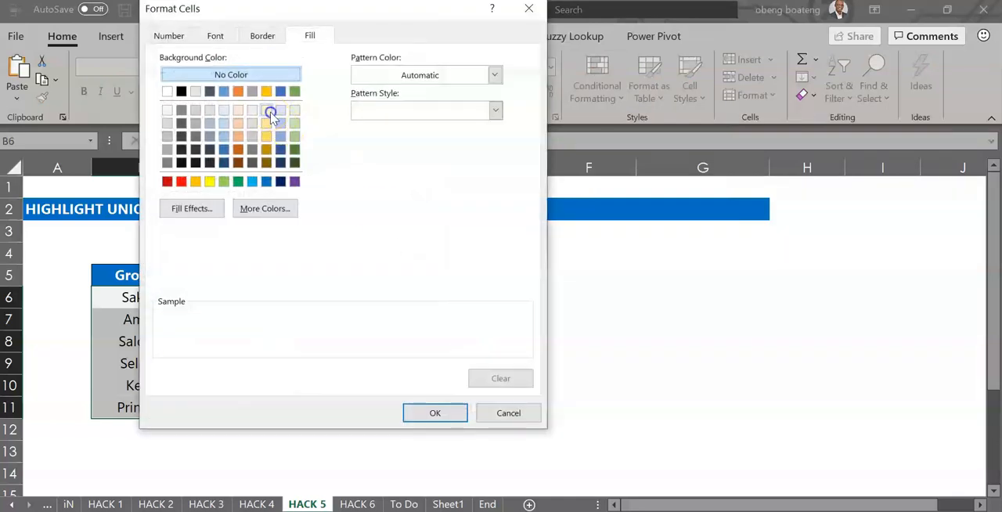
left_click(266, 110)
left_click(434, 412)
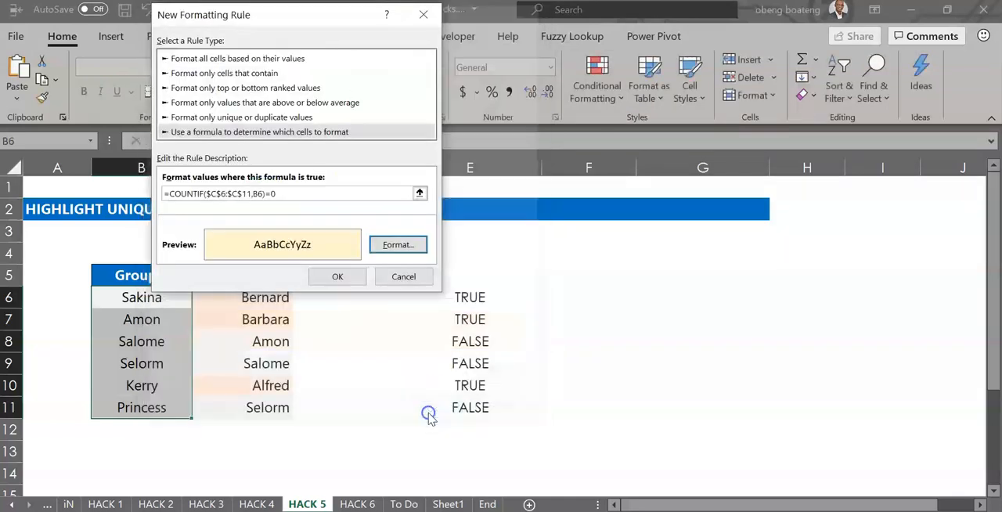
left_click(338, 278)
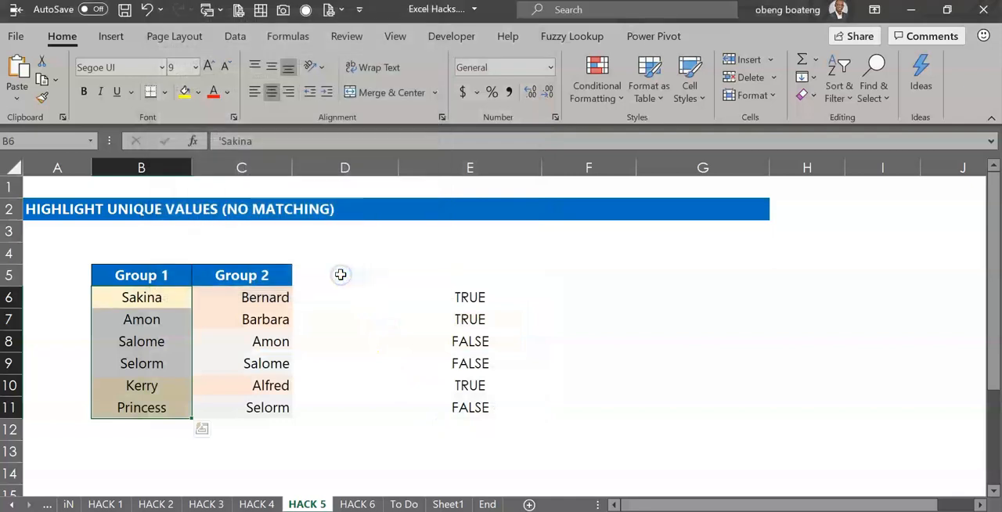
left_click(157, 300)
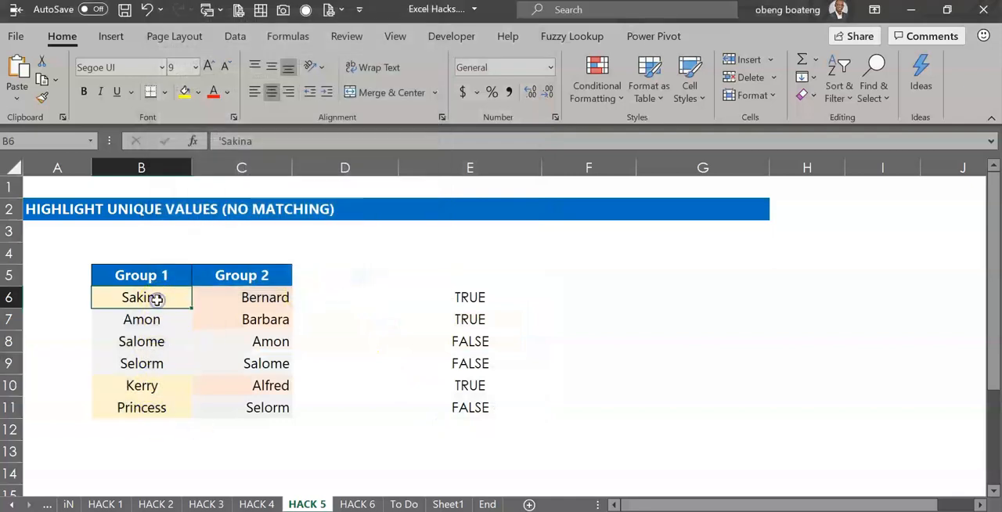